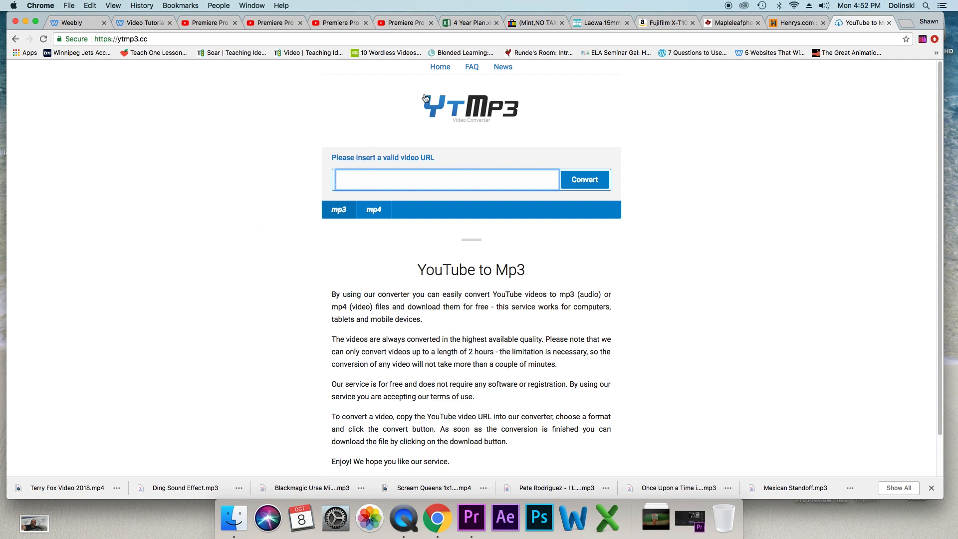
Switch to an open YouTube page and search for "transformers trailer".
left_click(397, 24)
left_click(324, 73)
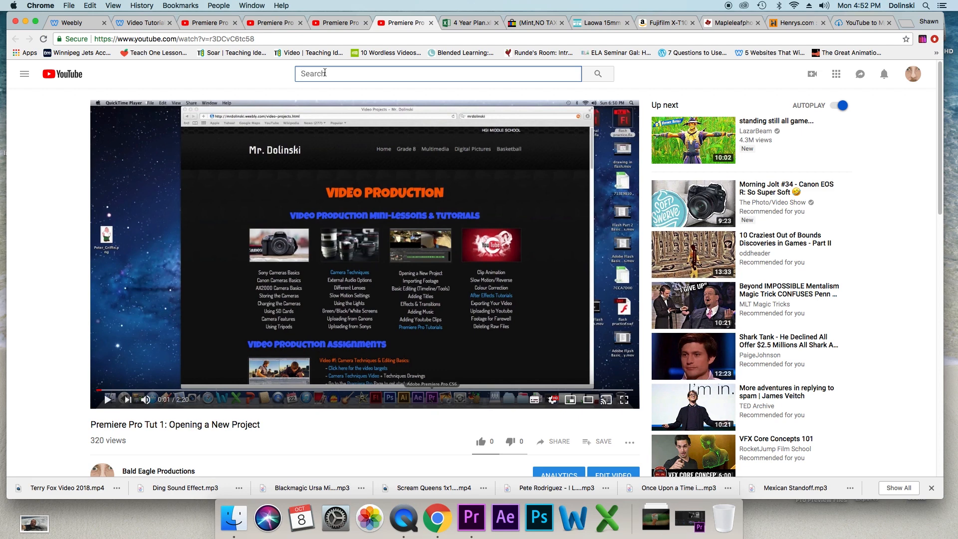
type("transfor")
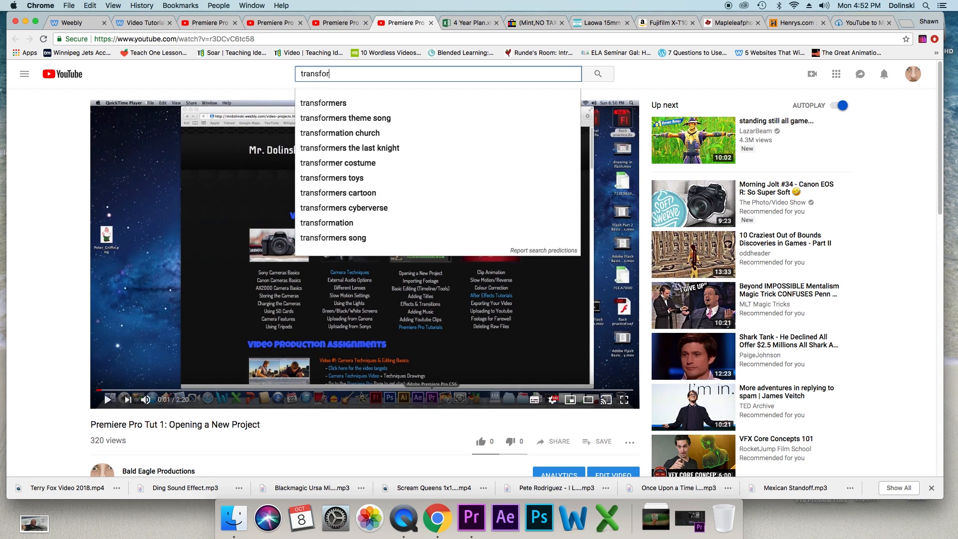
type("mers")
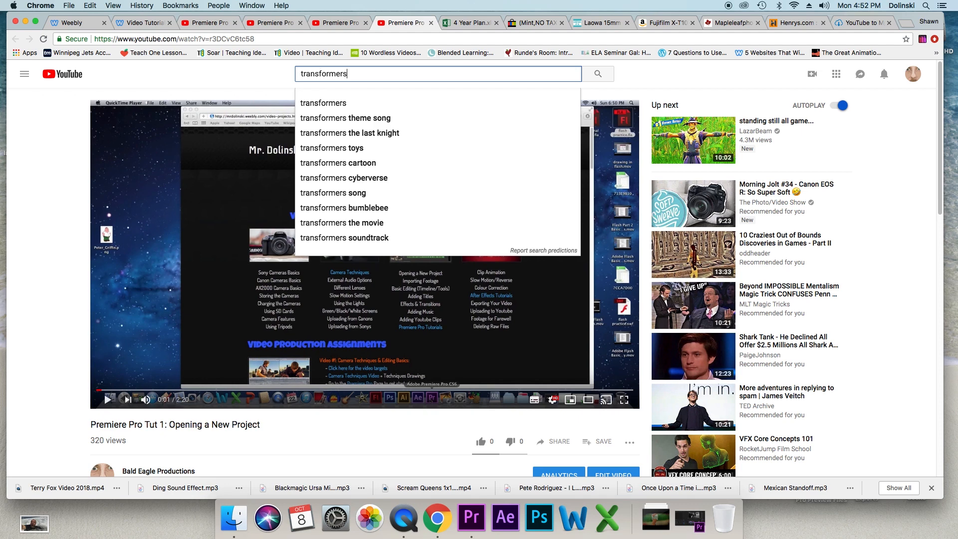
type(" trailer")
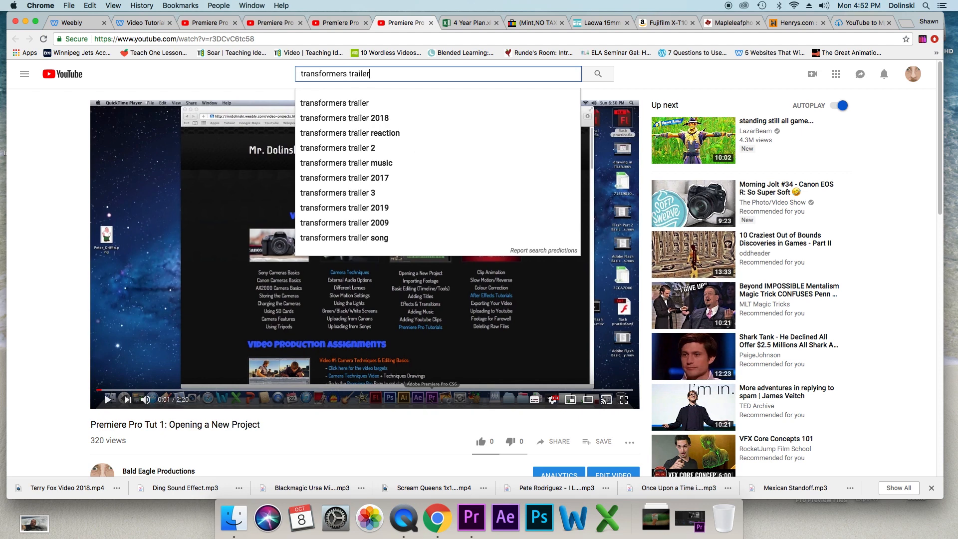
key("Return")
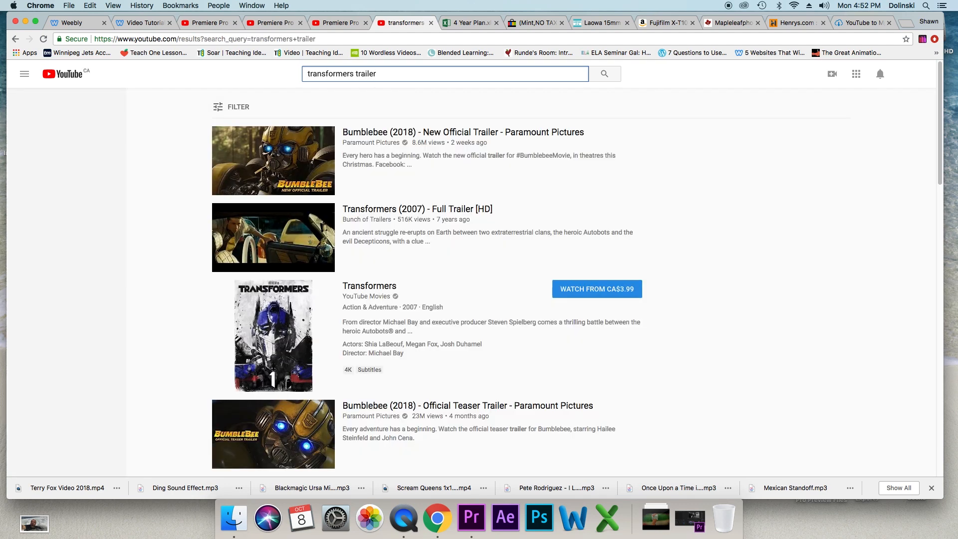
Open the "Bumblebee (2018) - New Official Trailer - Paramount Pictures" video and pause it.
mouse_move(302, 181)
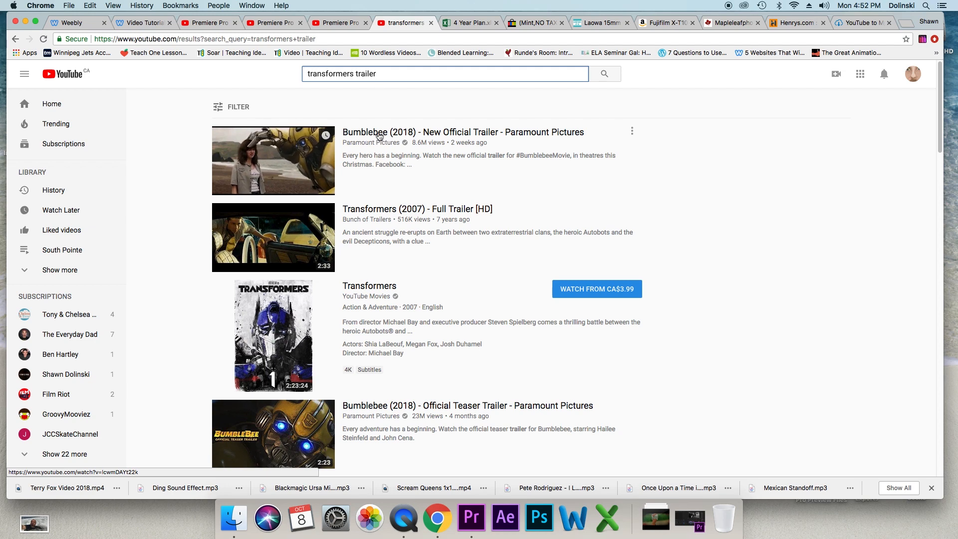
left_click(380, 134)
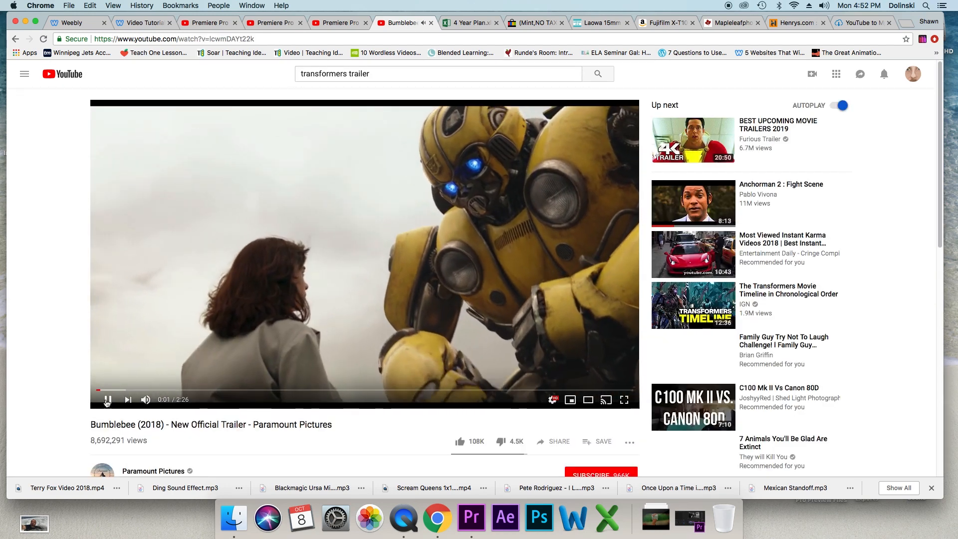
left_click(107, 400)
Copy the web address of the Bumblebee trailer page.
left_click(164, 39)
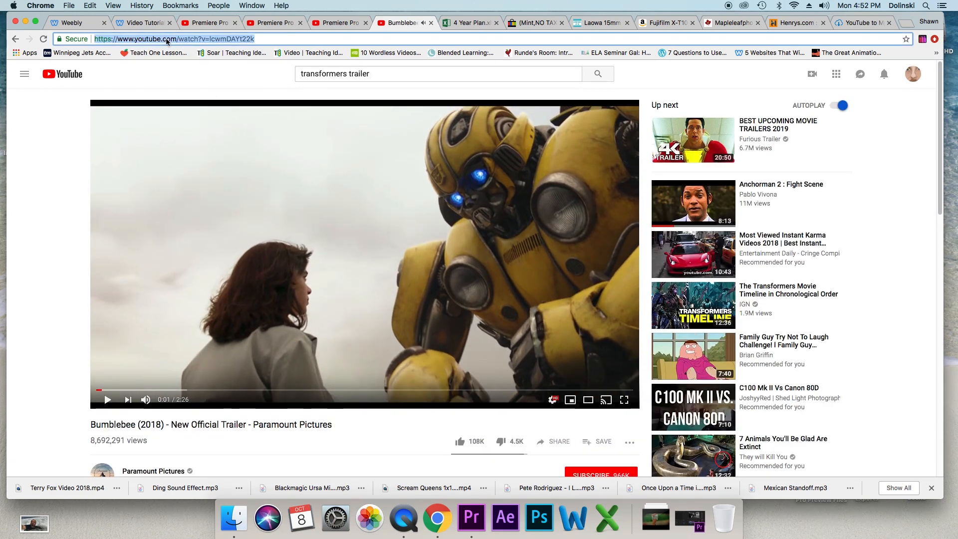
right_click(161, 42)
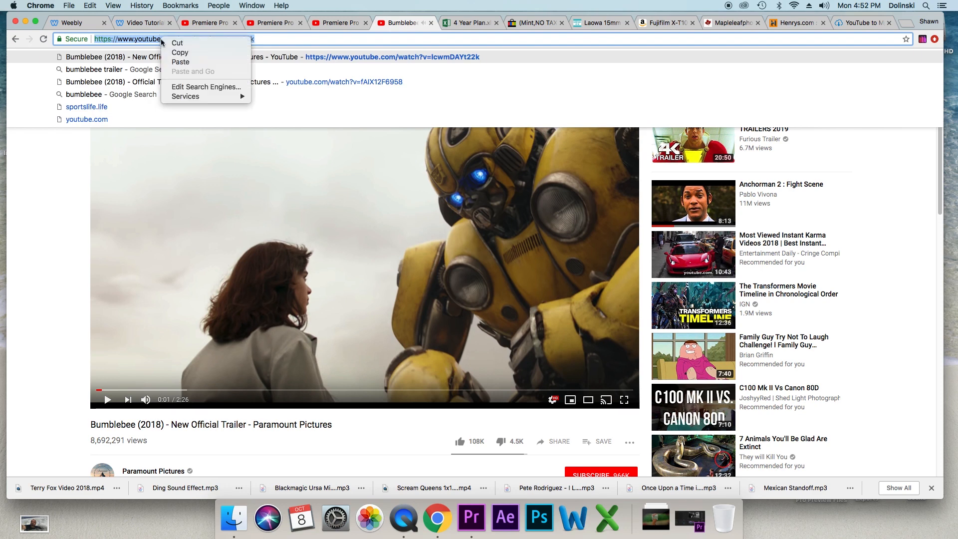
left_click(180, 55)
left_click(228, 39)
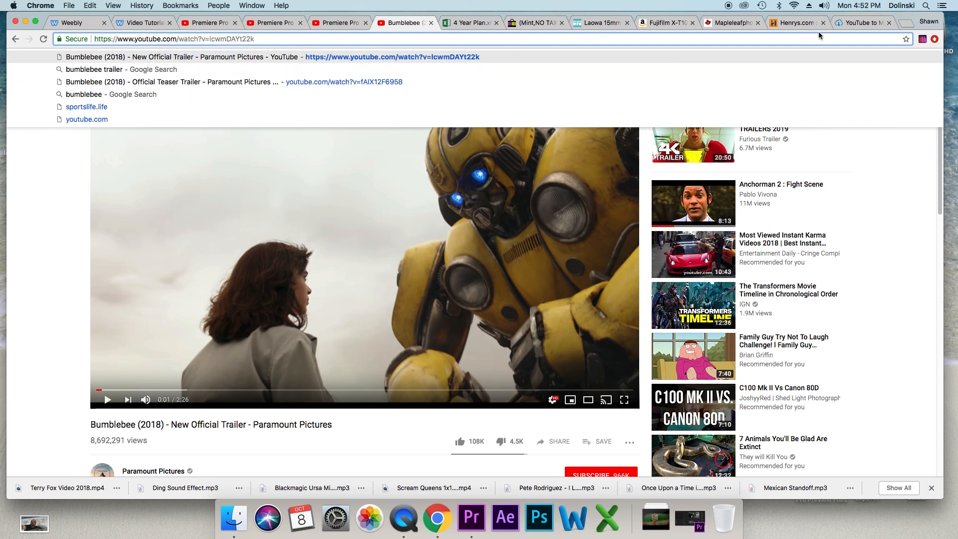
Paste the trailer's address into the YtMp3 converter page and convert the video to mp3.
left_click(862, 22)
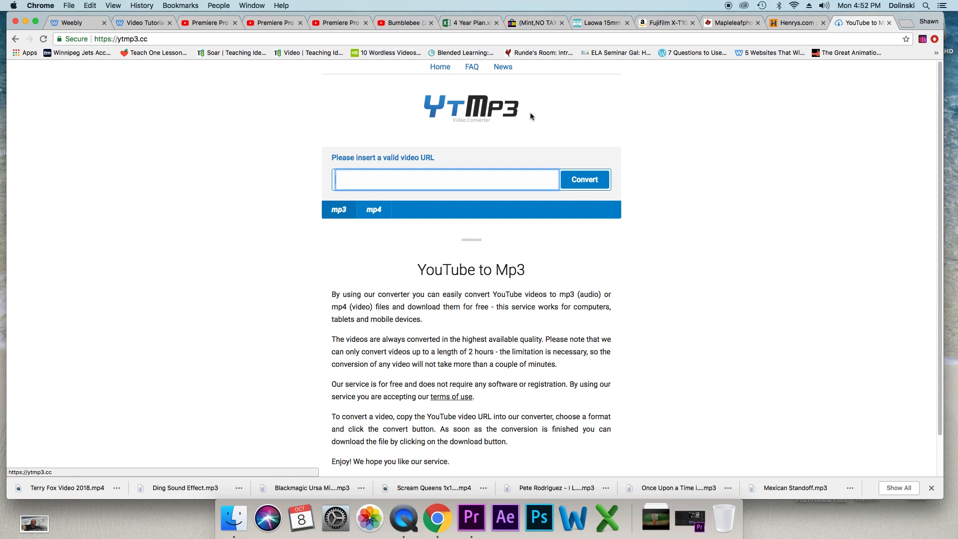
right_click(371, 182)
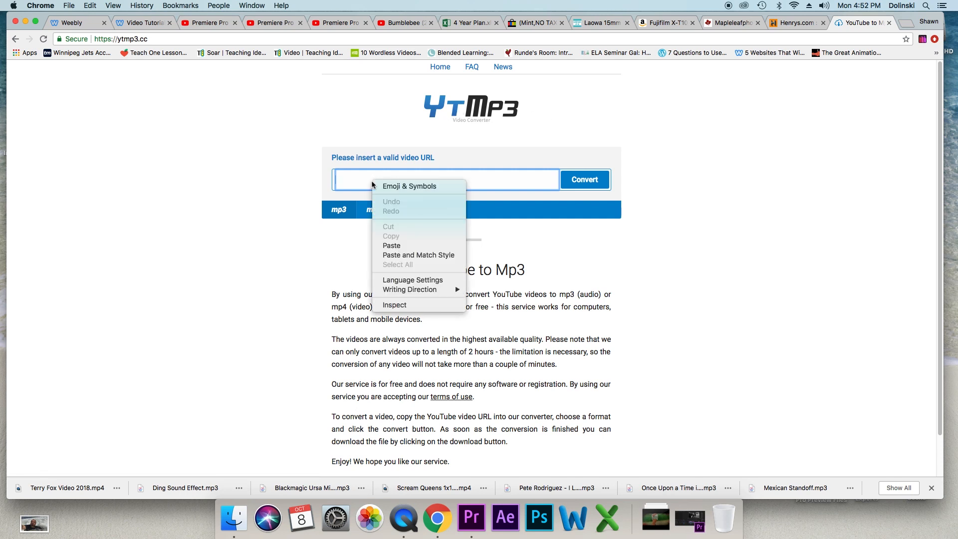
left_click(394, 245)
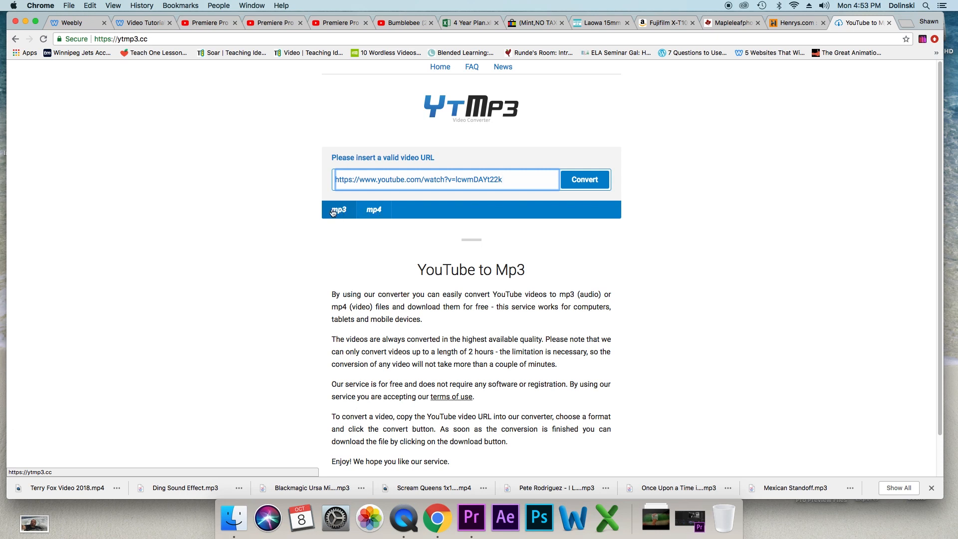
left_click(375, 210)
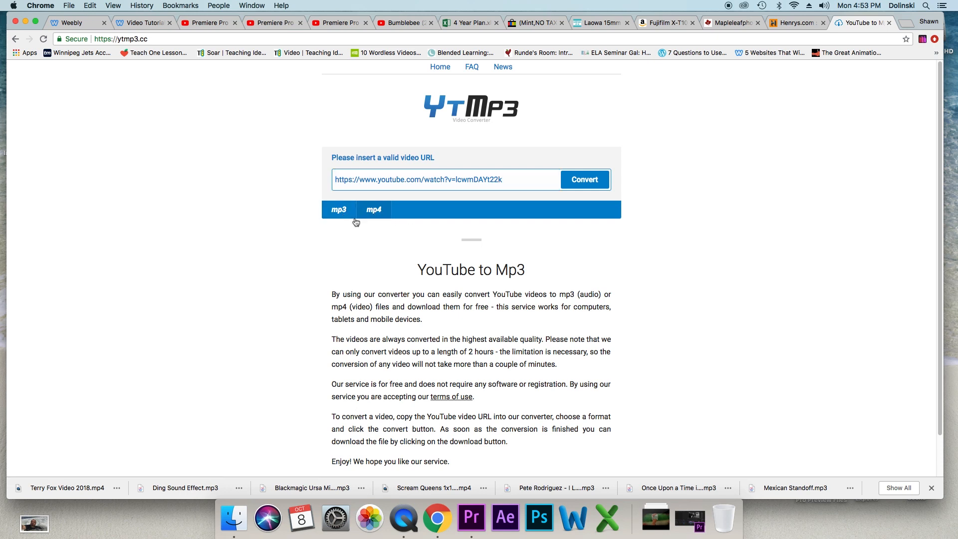
left_click(585, 186)
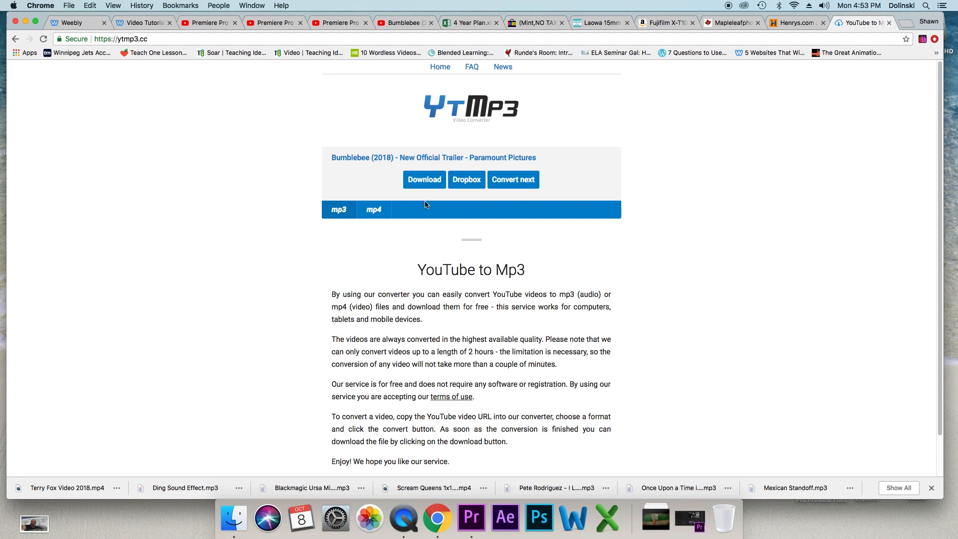
Download the converted Bumblebee mp3 and close the ad page that opens.
left_click(425, 181)
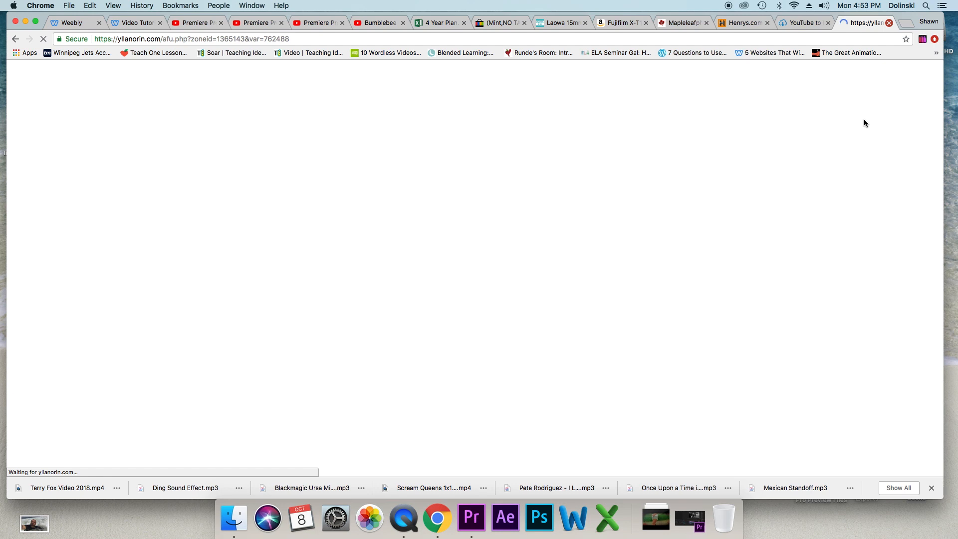
key("super+w")
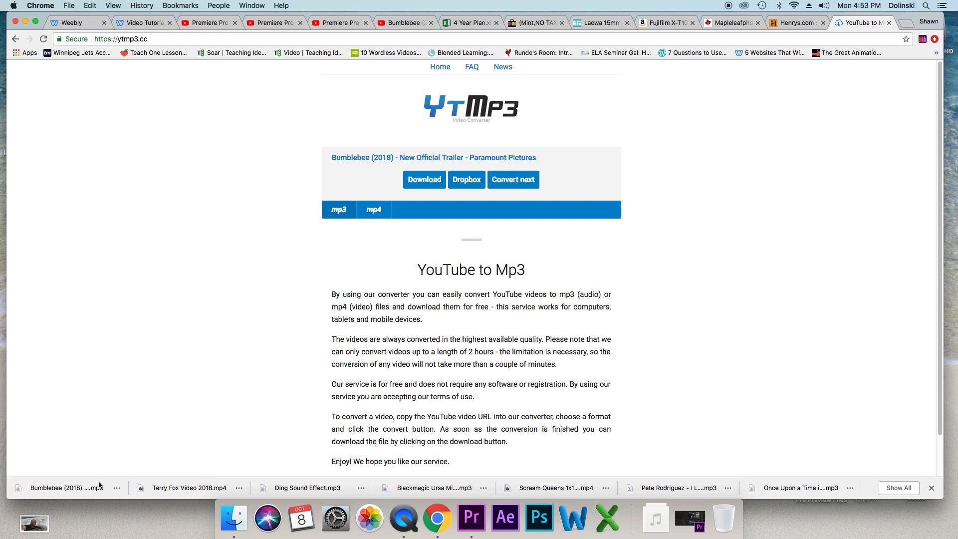
left_click(116, 488)
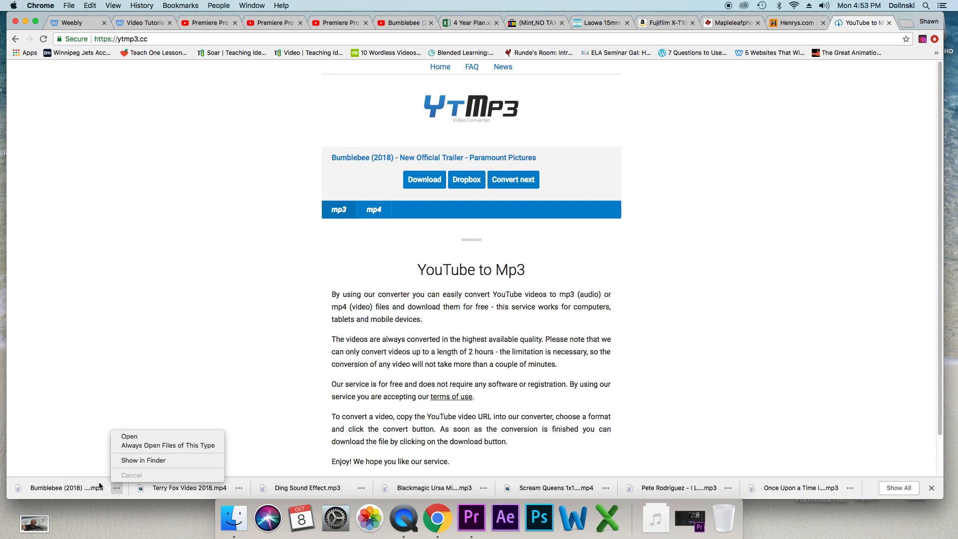
left_click(82, 411)
Switch to Premiere Pro and import the Bumblebee (2018) mp3 from the Downloads folder into the project.
left_click_drag(62, 487, 687, 524)
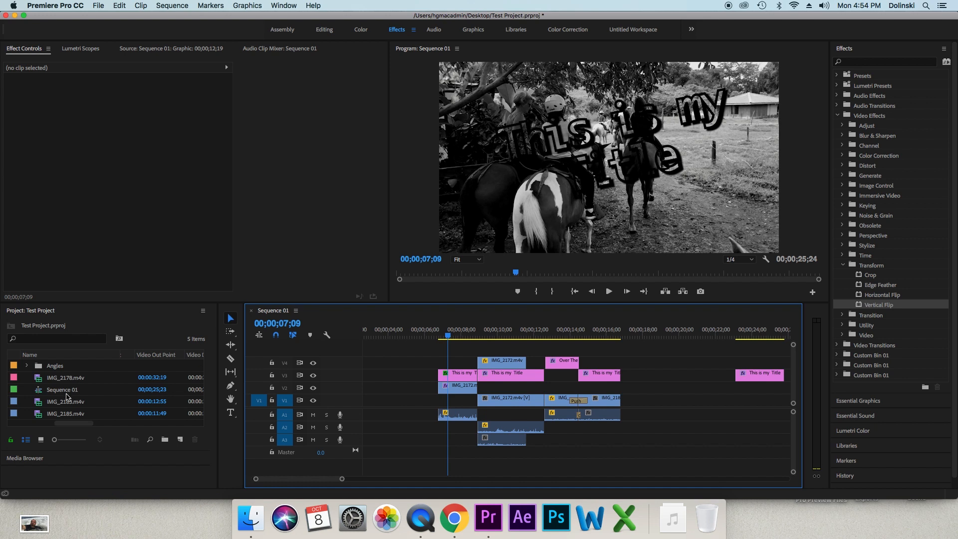
left_click(60, 392)
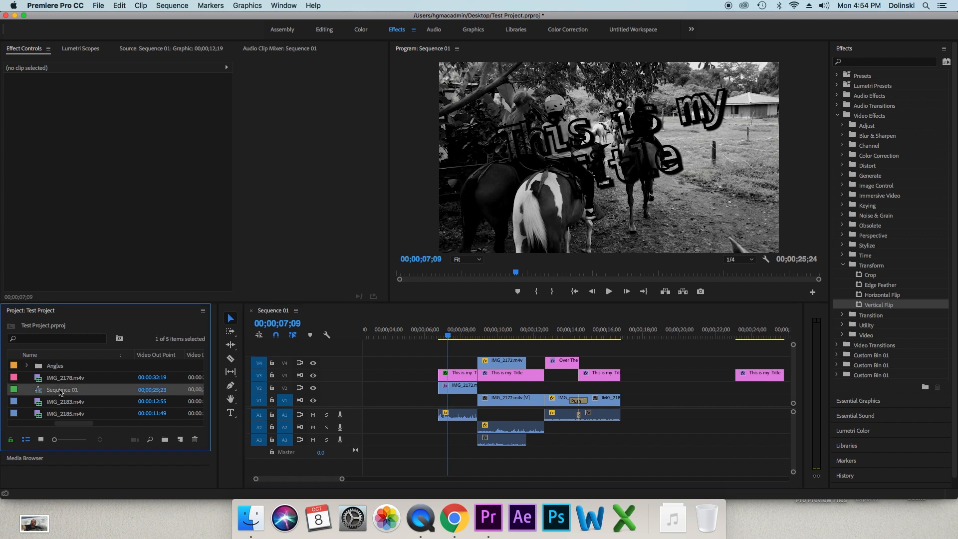
left_click(98, 6)
left_click(163, 247)
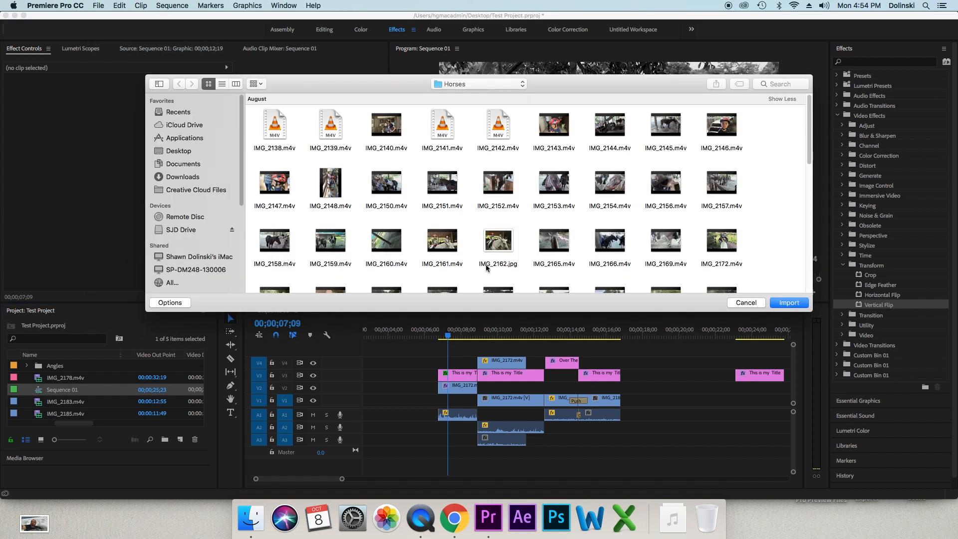
left_click(184, 178)
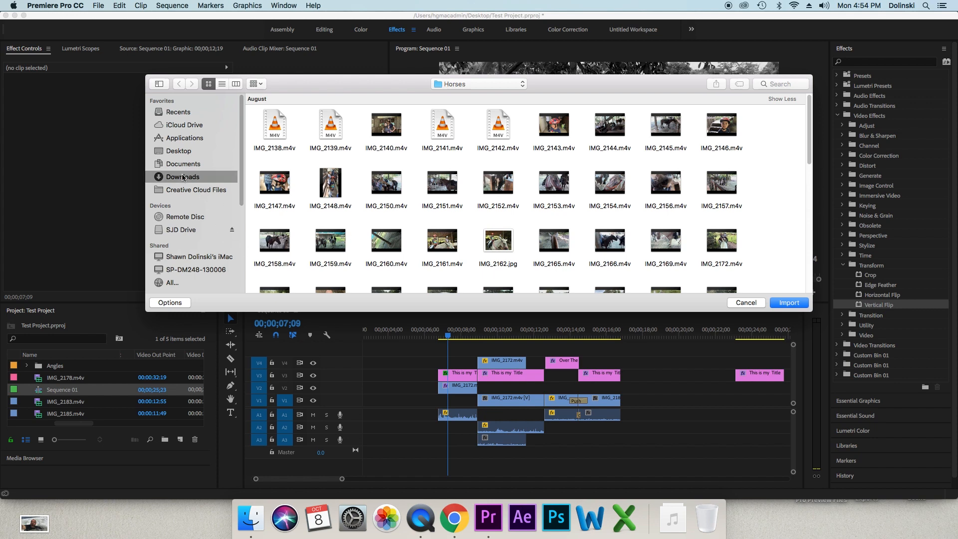
left_click(269, 129)
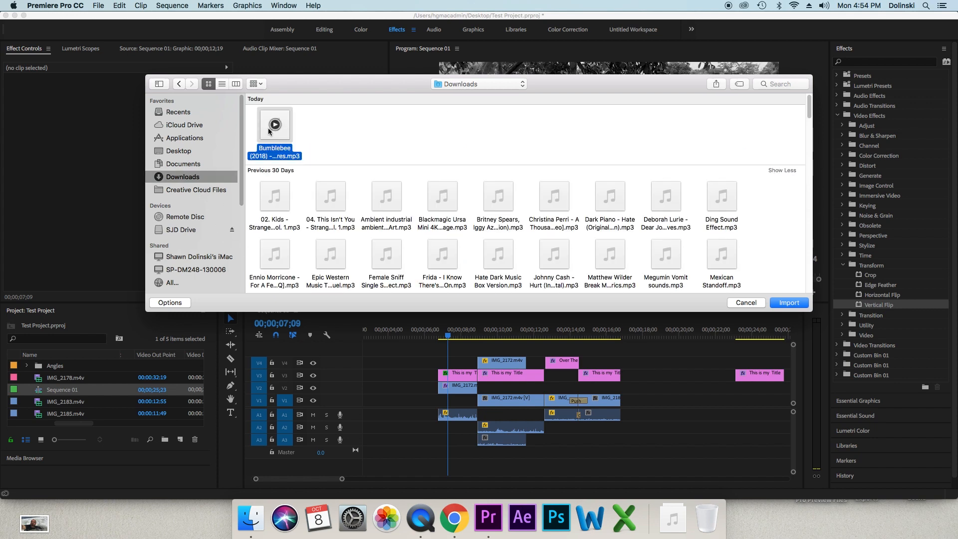
left_click(789, 303)
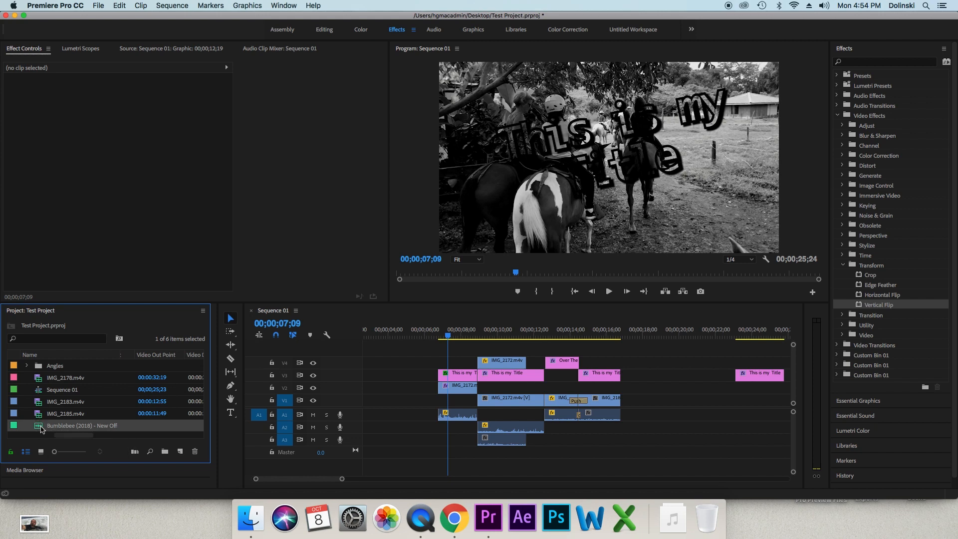
Open the imported Bumblebee audio in the Source monitor and mark its out point at 00;00;25;17.
double_click(39, 430)
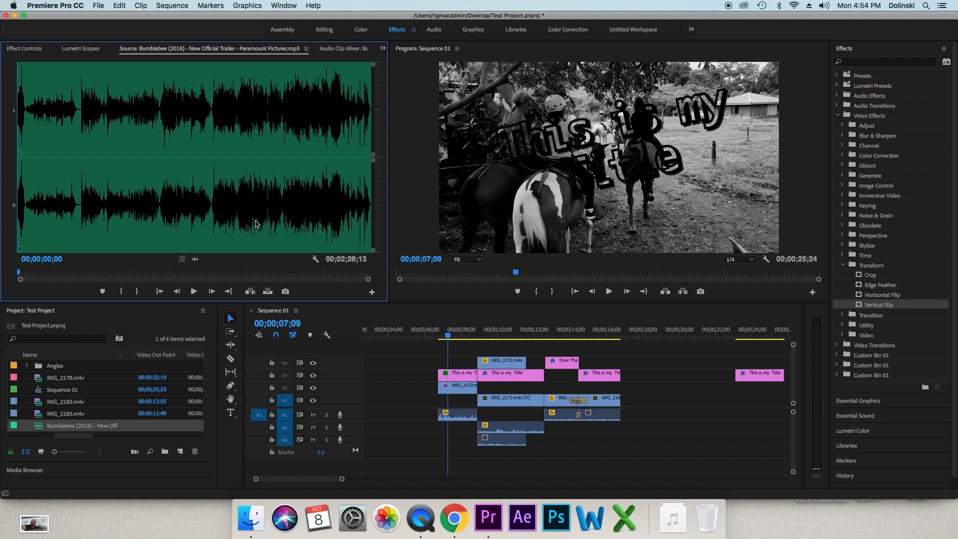
left_click_drag(19, 274, 80, 274)
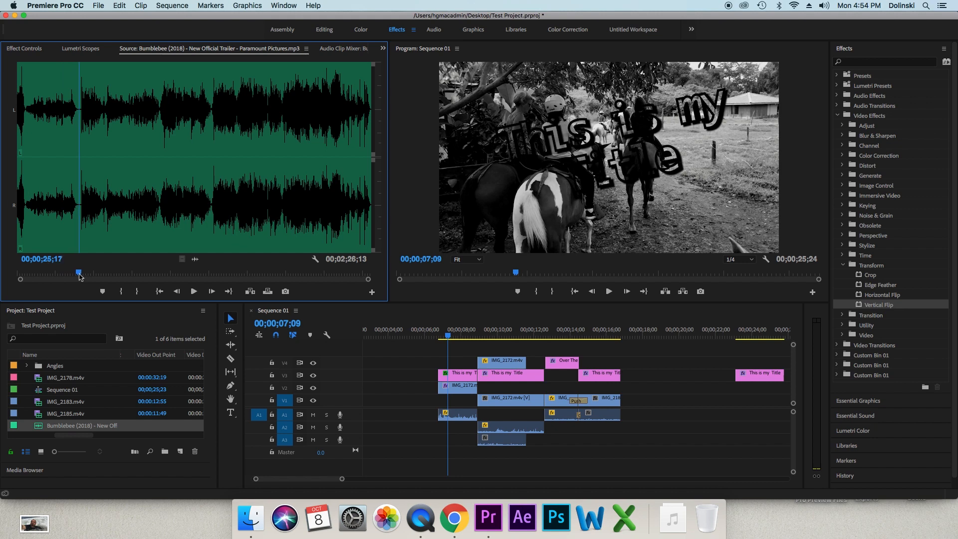
left_click(136, 292)
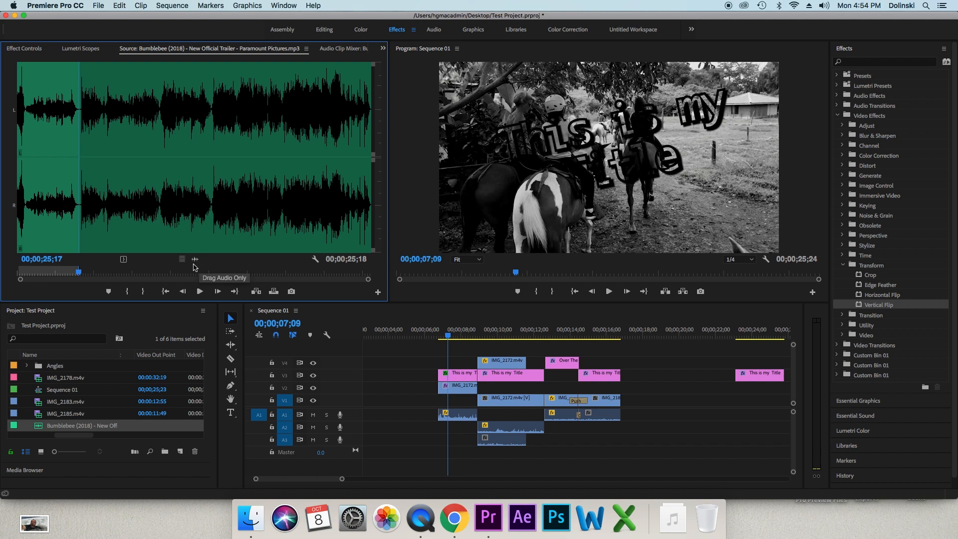
Place the marked audio portion on a new audio track A4 at the start of Sequence 01.
left_click_drag(194, 261, 364, 466)
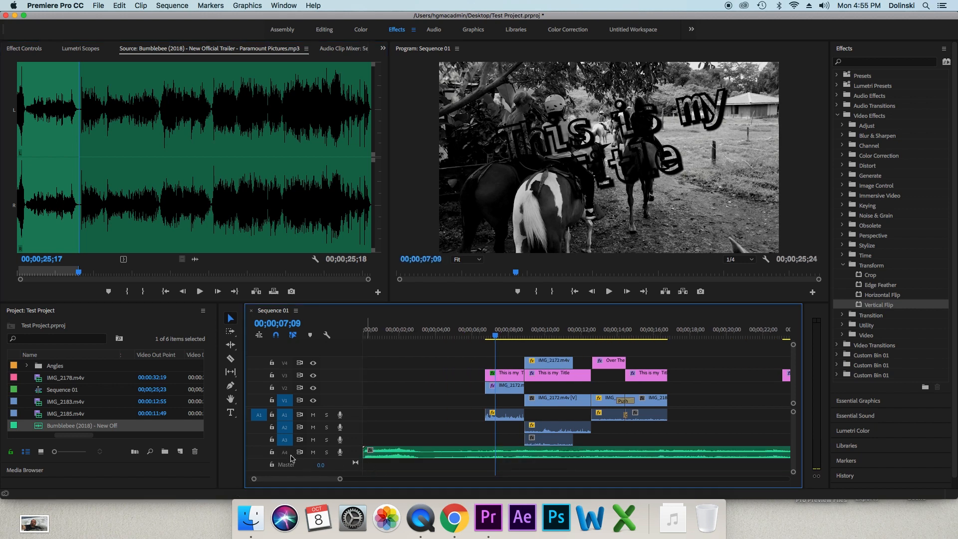
left_click_drag(340, 478, 367, 479)
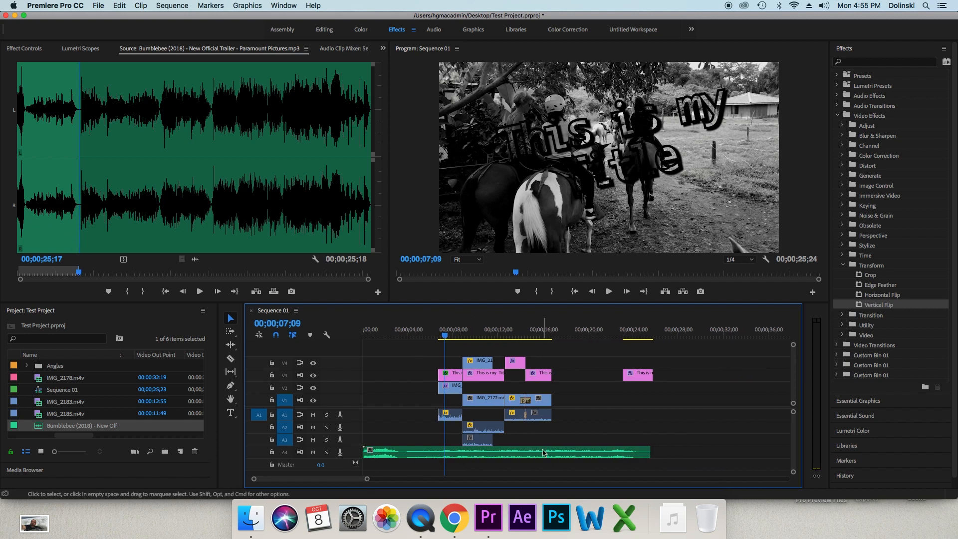
Play Sequence 01 from the first video clip and scrub through it to check the music against the footage.
left_click(436, 334)
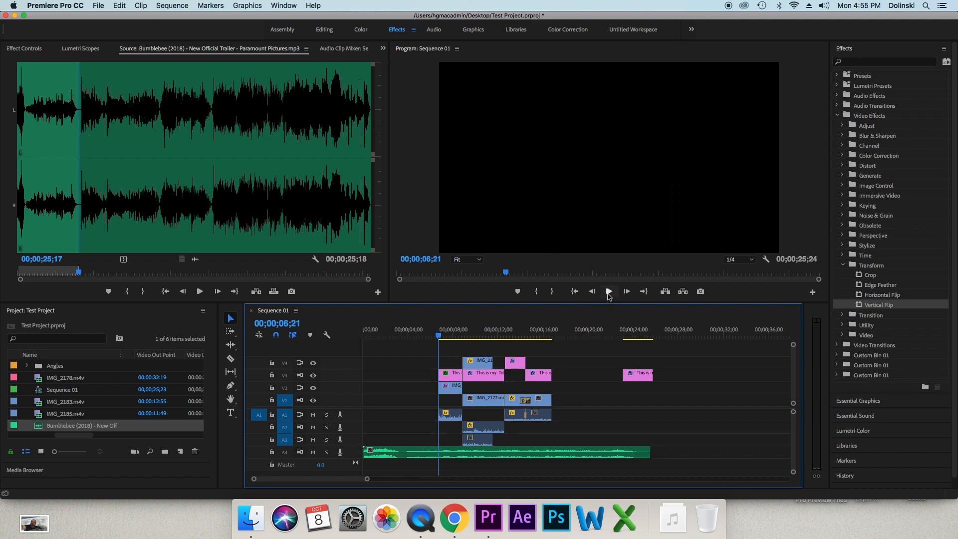
left_click(609, 293)
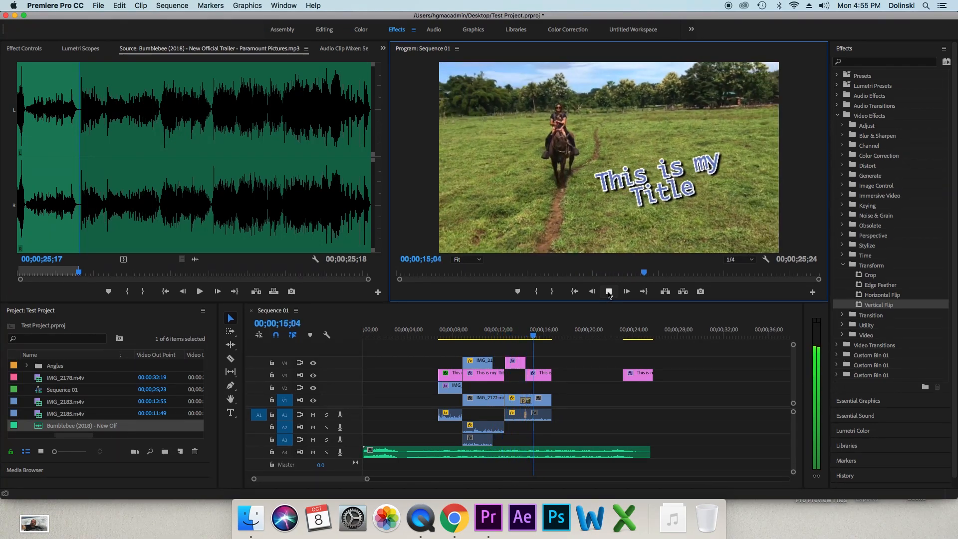
left_click(609, 292)
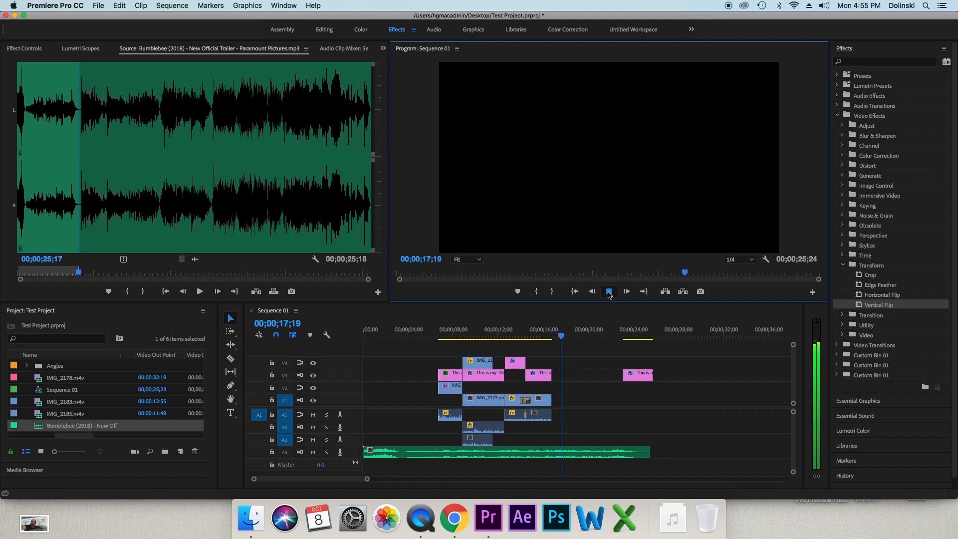
left_click(398, 456)
left_click_drag(400, 332, 451, 377)
left_click_drag(553, 383, 576, 380)
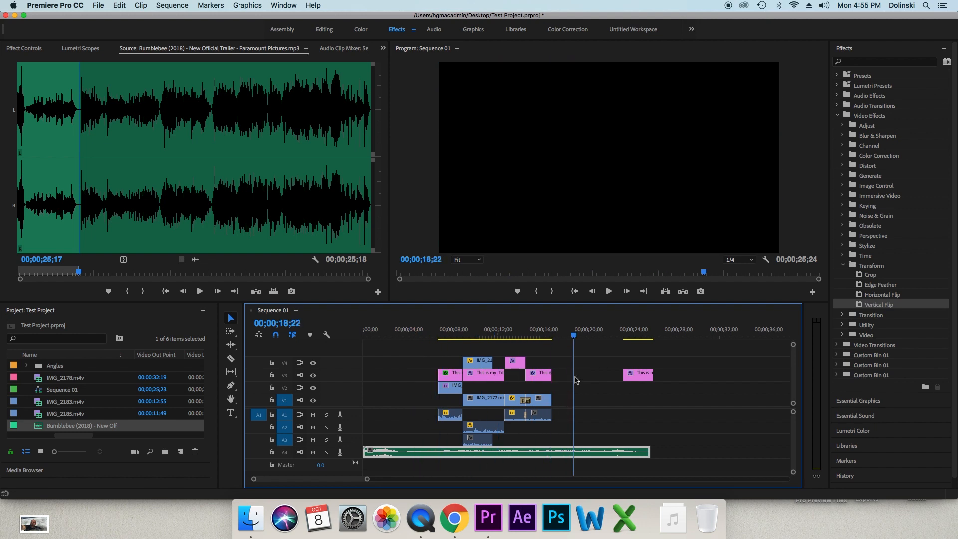
left_click_drag(453, 331, 513, 335)
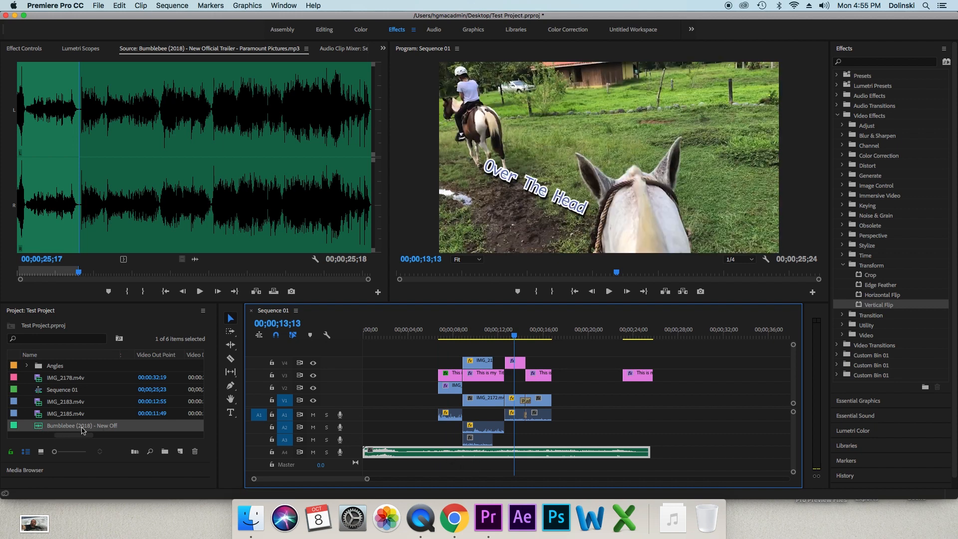
left_click(39, 428)
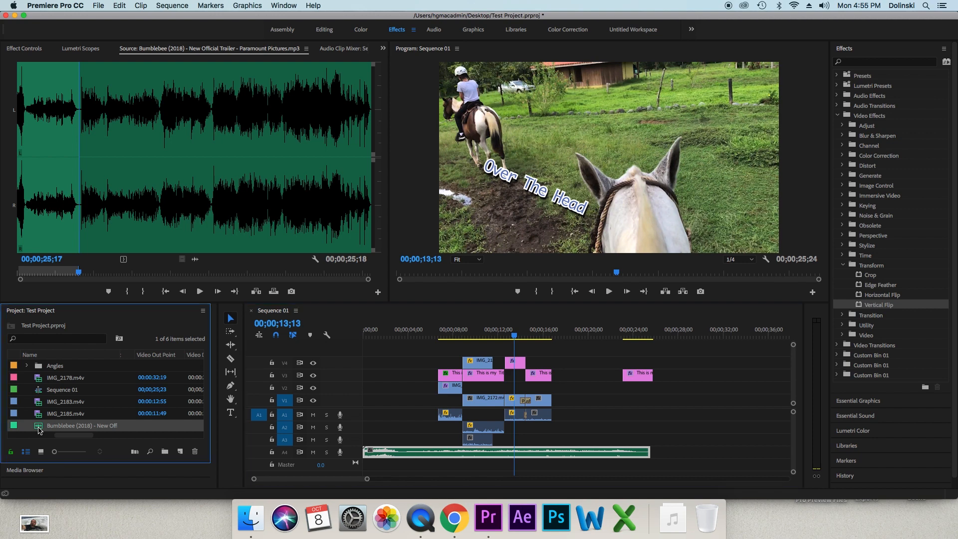
Open IMG_2185.m4v in the Source monitor, and move the isolated end title on V3 ahead of the first video clip, starting at about 3 seconds.
double_click(39, 414)
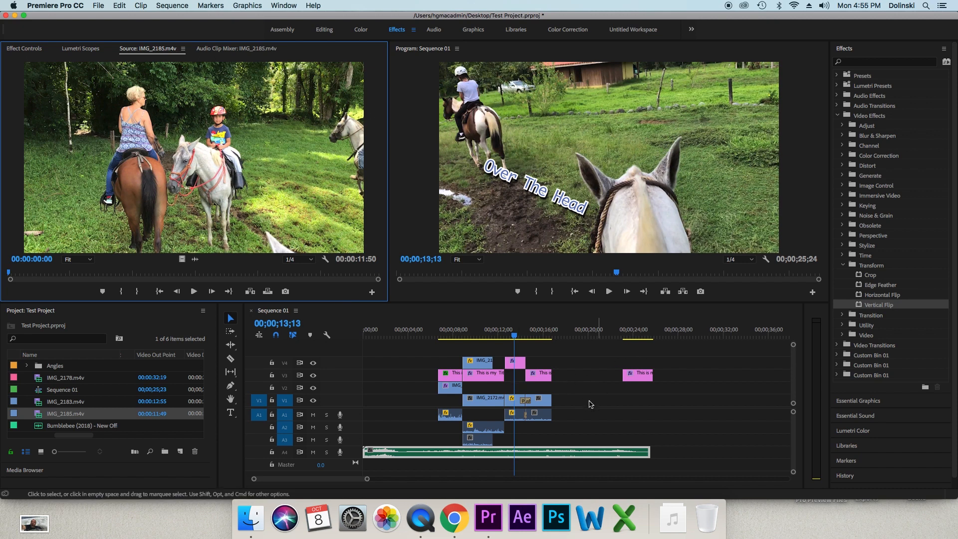
left_click(594, 428)
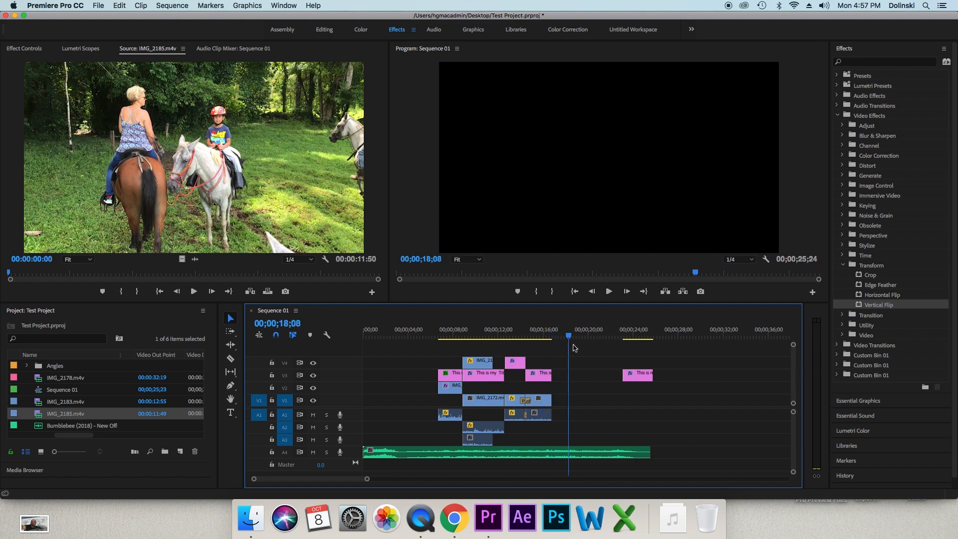
left_click_drag(575, 347, 418, 377)
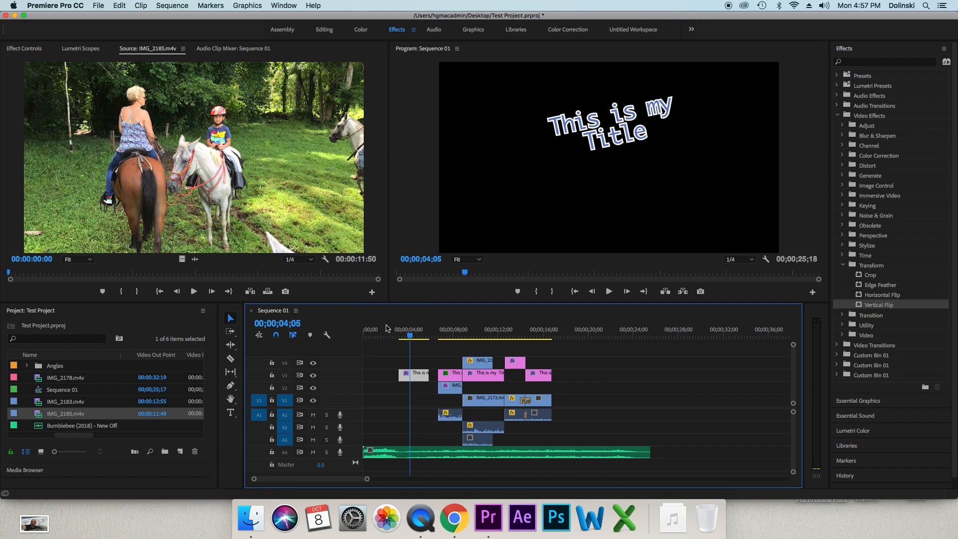
Trim about 3 seconds off the start of the A4 music, slide it back to the sequence start, and trim its end to 00;00;18;07.
left_click_drag(382, 331, 579, 395)
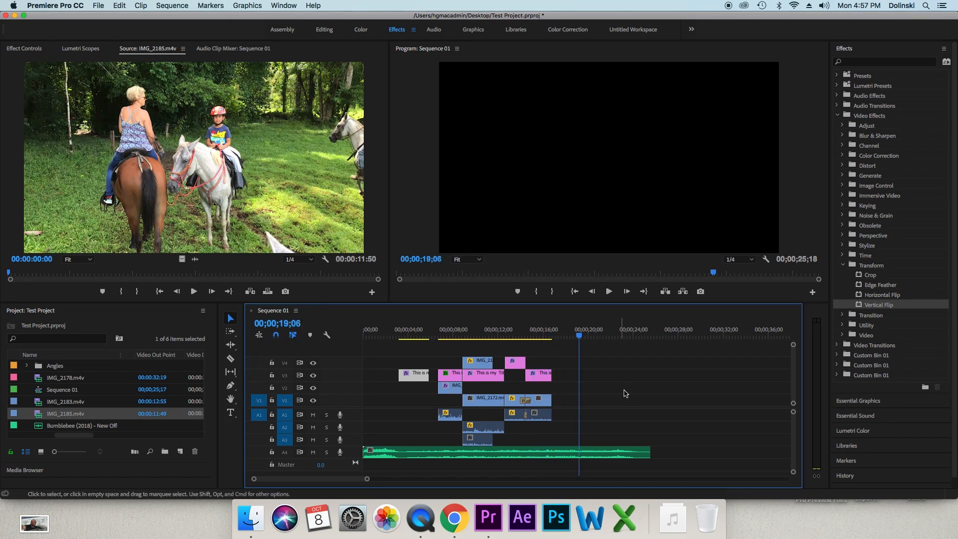
left_click_drag(547, 335, 574, 336)
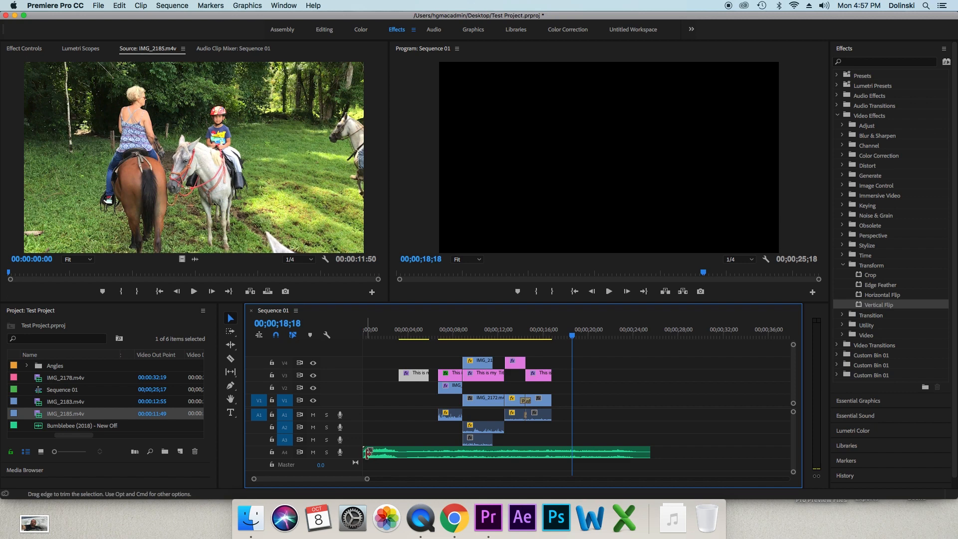
left_click_drag(366, 453, 388, 456)
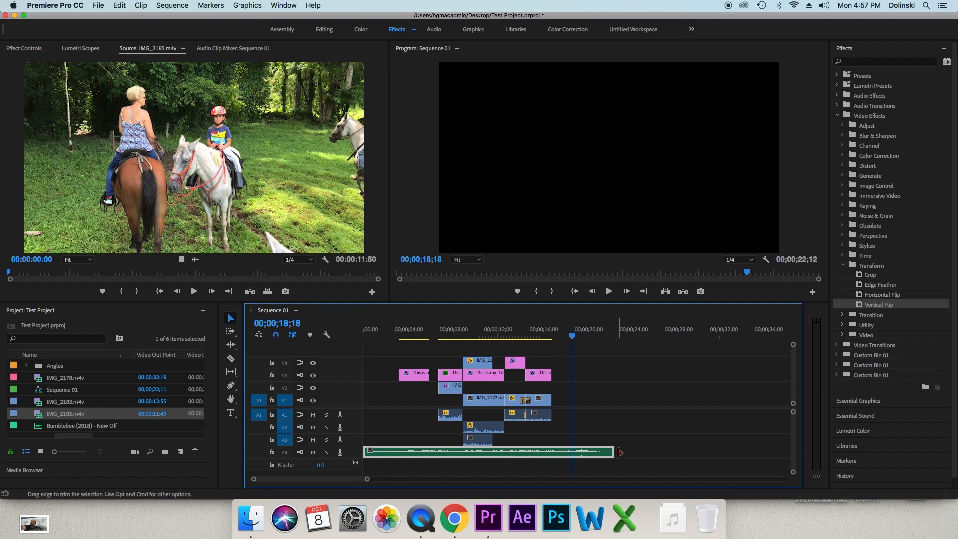
left_click_drag(619, 453, 573, 455)
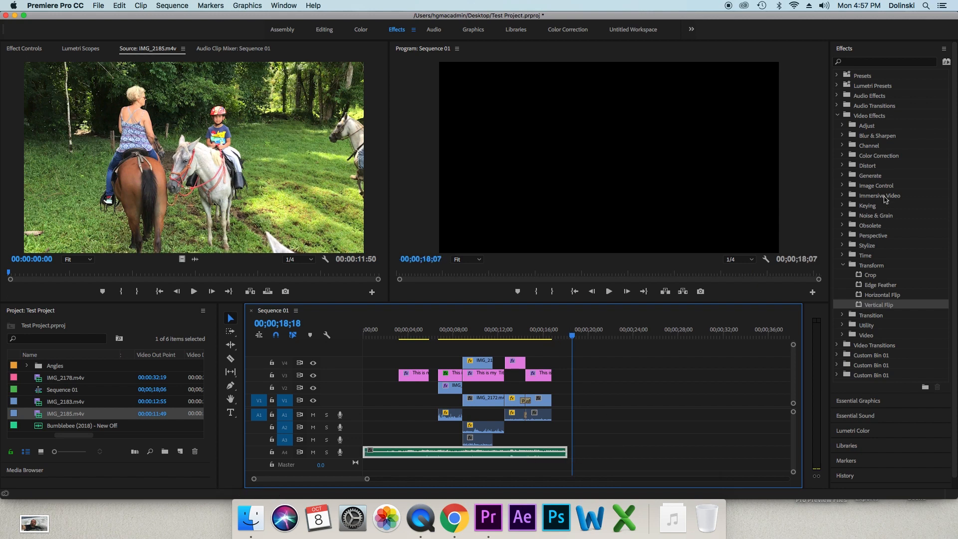
Add a Constant Power crossfade to the end of the A4 music and lengthen the transition to 00;00;02;09.
left_click(838, 116)
left_click(838, 106)
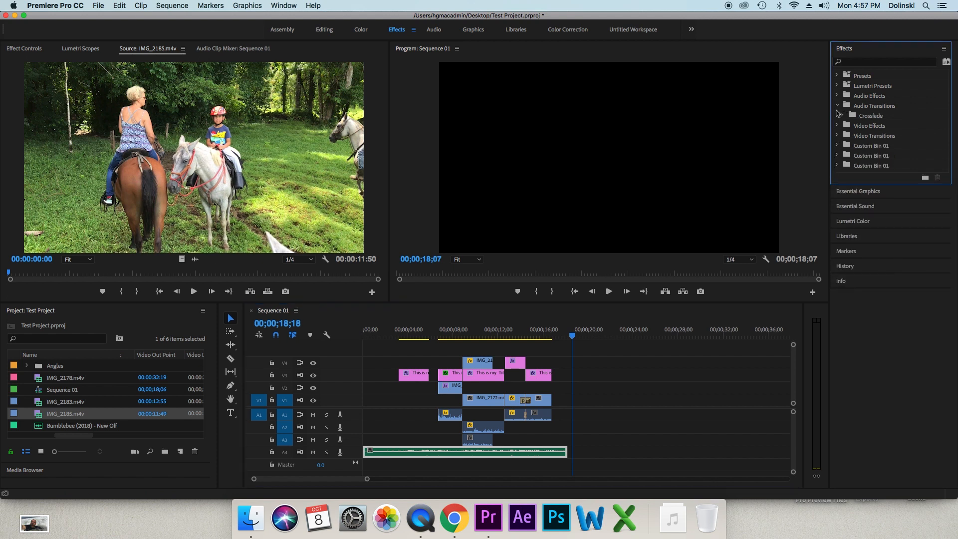
left_click(843, 116)
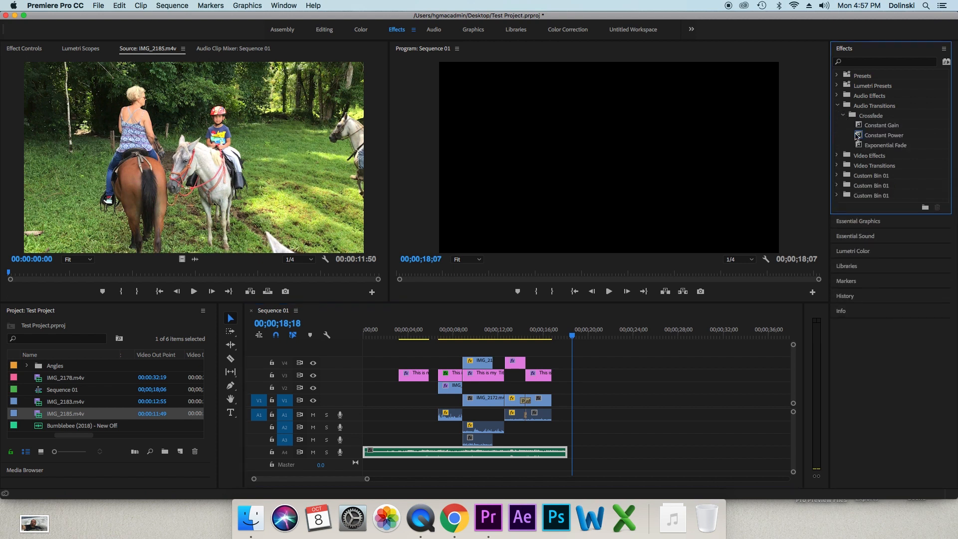
left_click_drag(858, 135, 828, 173)
left_click_drag(544, 483, 562, 453)
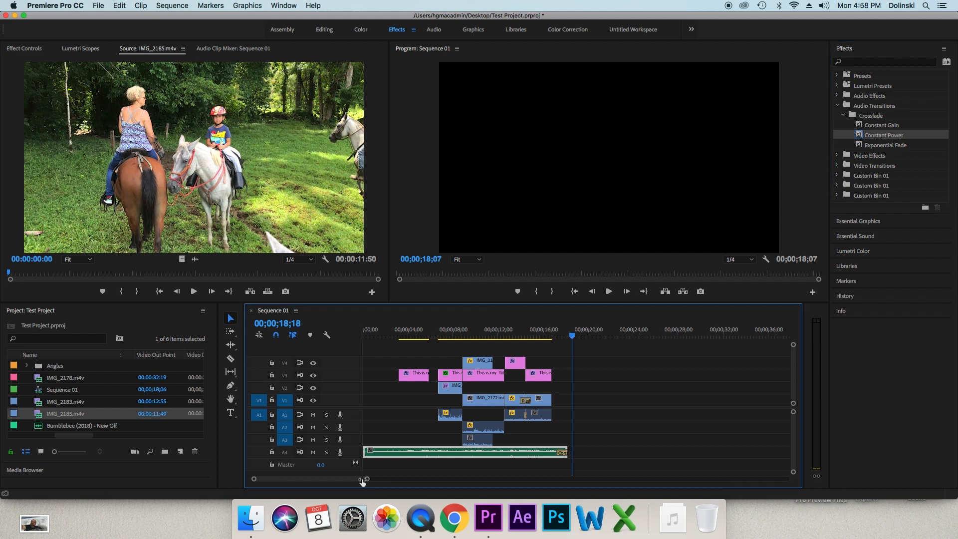
left_click_drag(367, 481, 319, 479)
left_click_drag(519, 454, 470, 452)
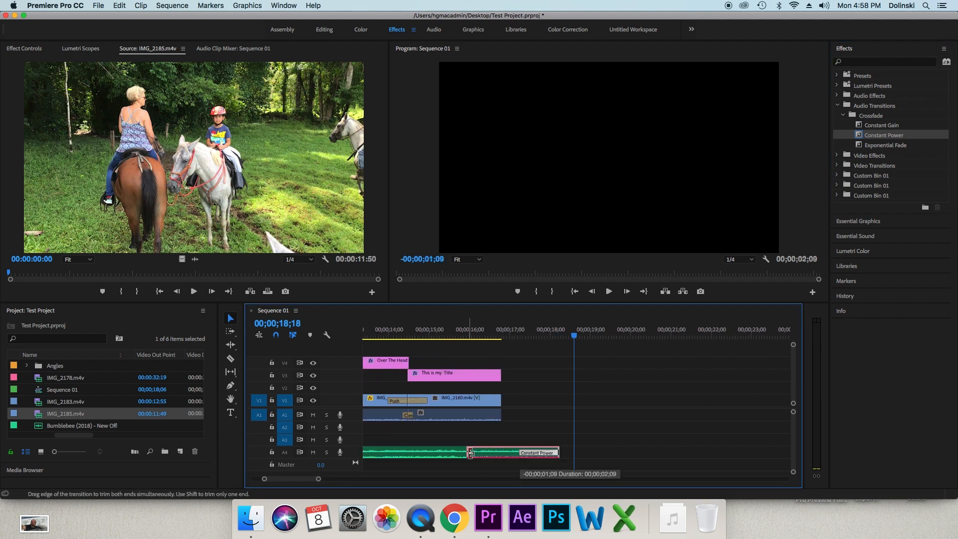
left_click_drag(319, 479, 350, 479)
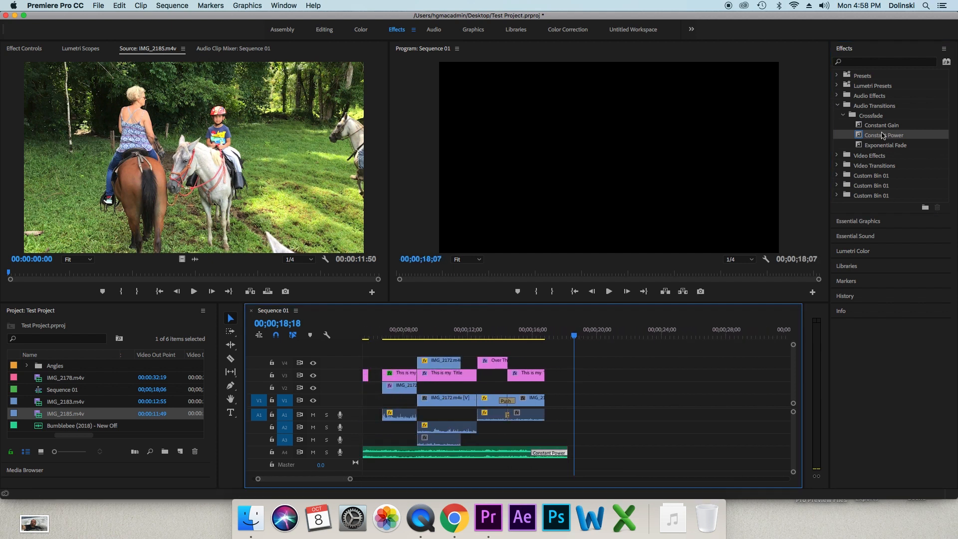
Fade out the last A1 audio clip with Constant Power, and the last title on V3 and last V1 clip with Cross Dissolve.
left_click_drag(860, 137, 546, 415)
left_click(837, 105)
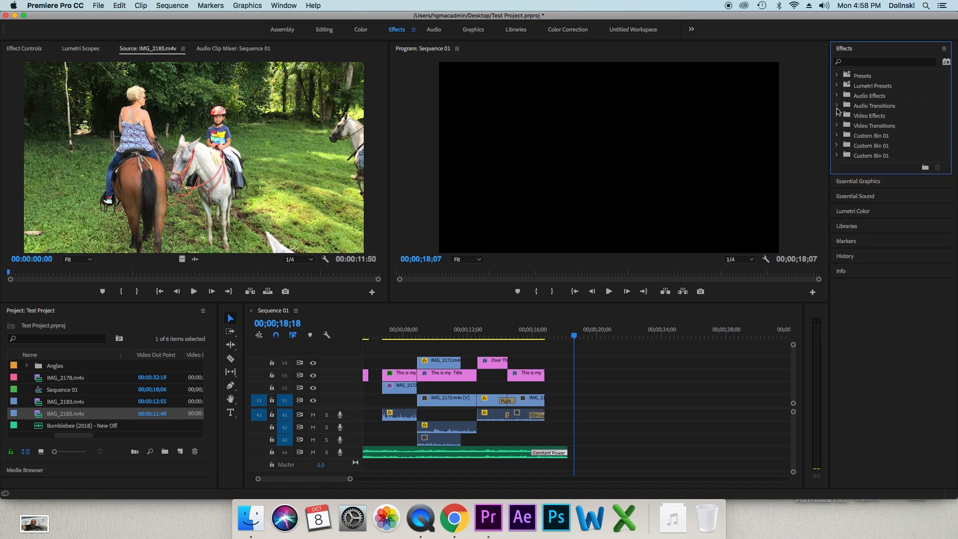
left_click(837, 125)
left_click(843, 145)
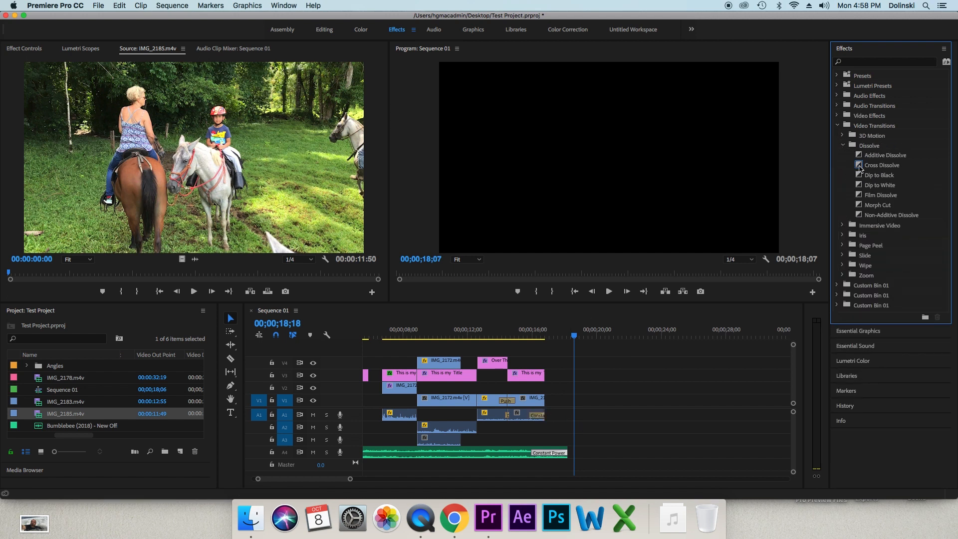
left_click_drag(860, 166, 543, 375)
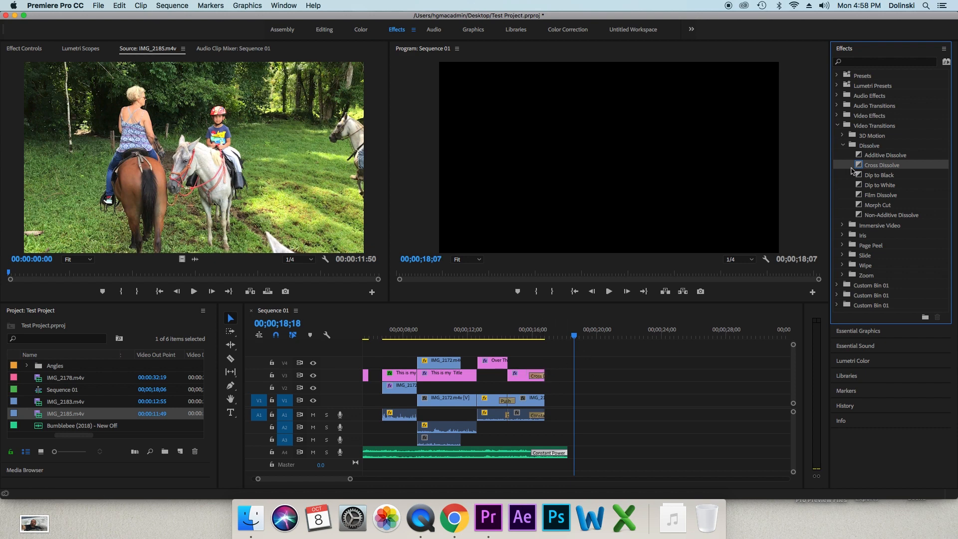
left_click_drag(703, 293, 543, 402)
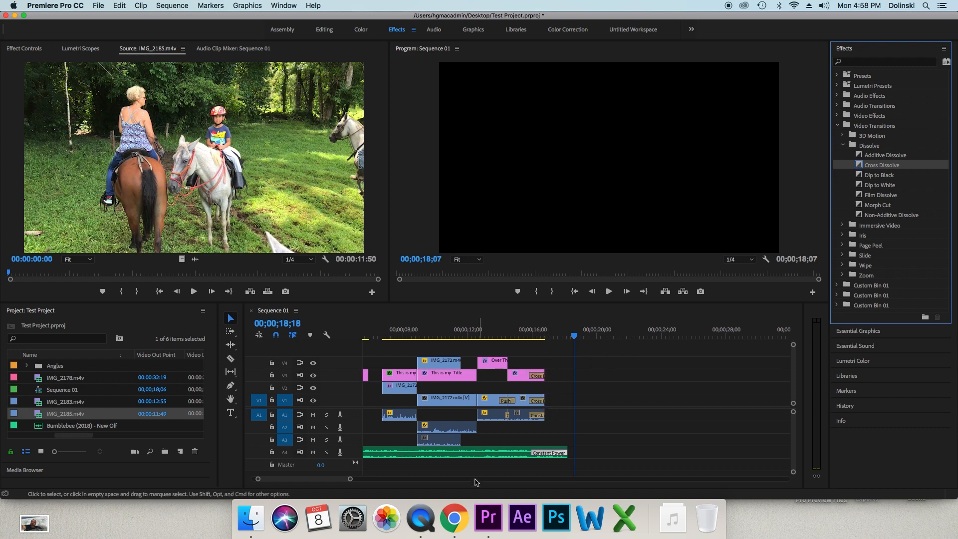
Play Sequence 01 through to its end and scrub back to the opening title to review the fades and the music.
scroll(504, 381, "left", 5)
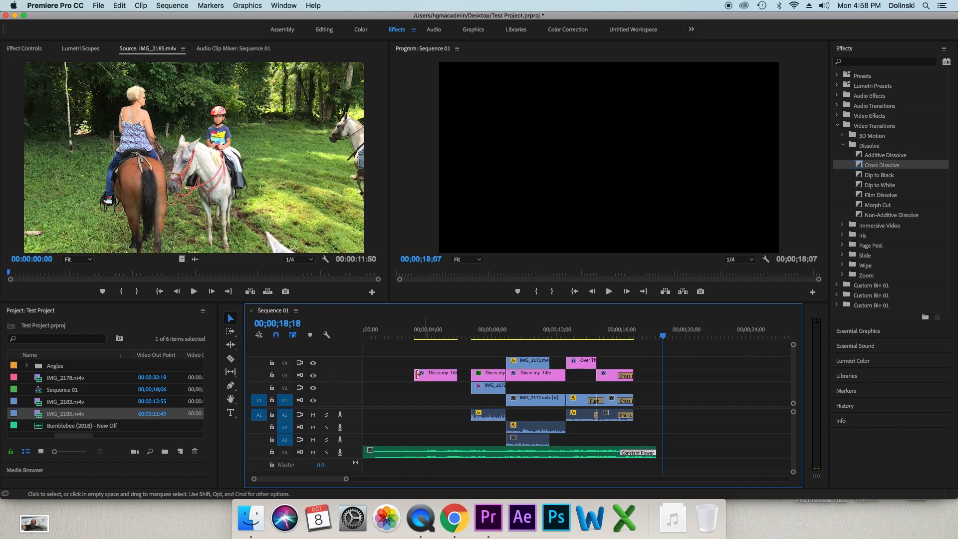
left_click(492, 333)
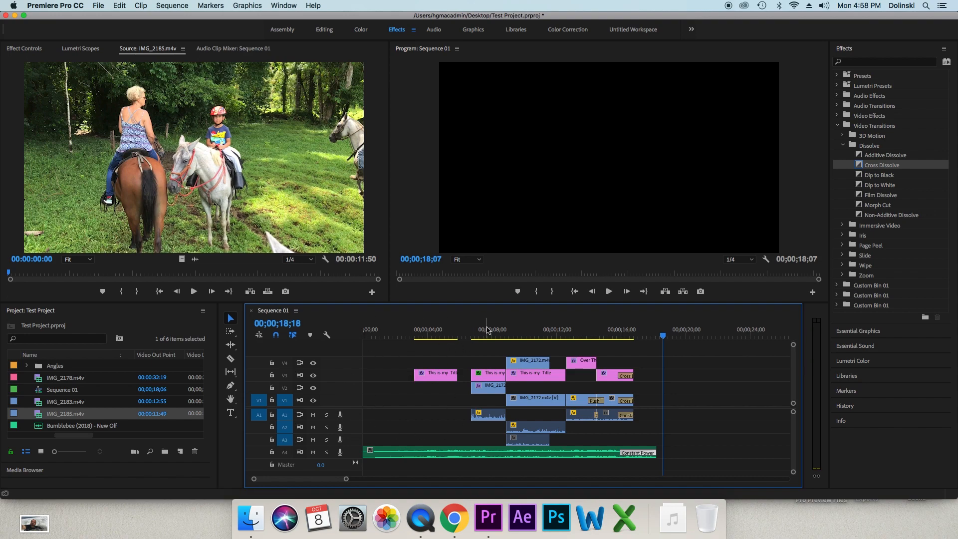
left_click(608, 292)
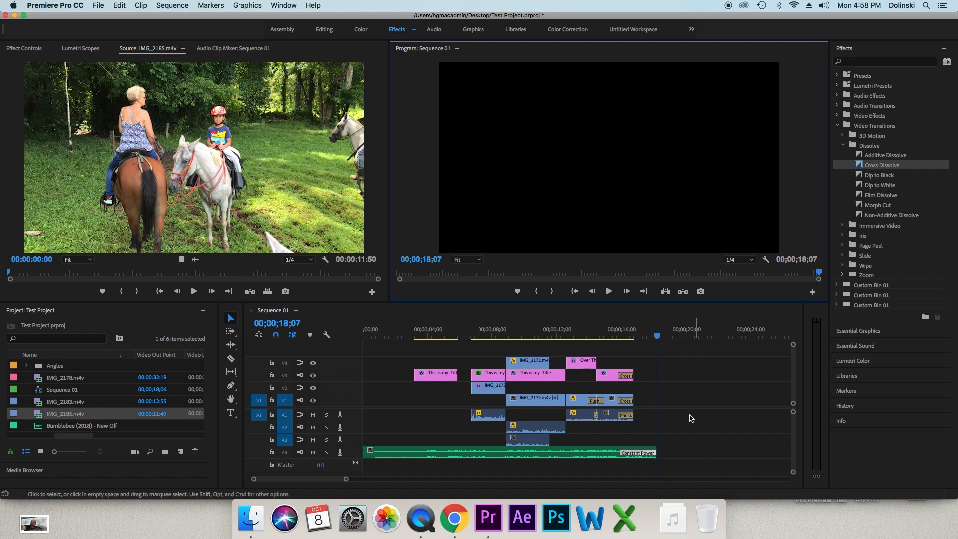
left_click_drag(623, 353, 420, 354)
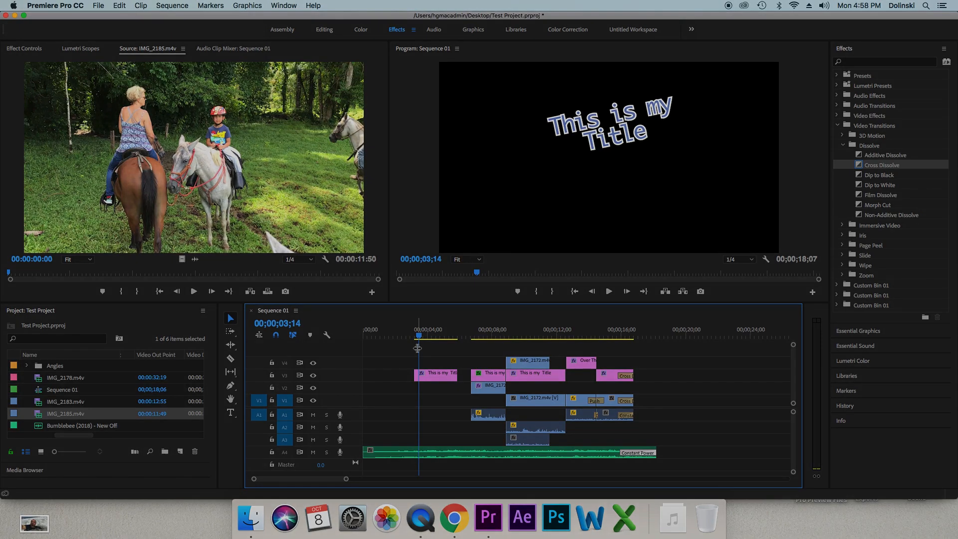